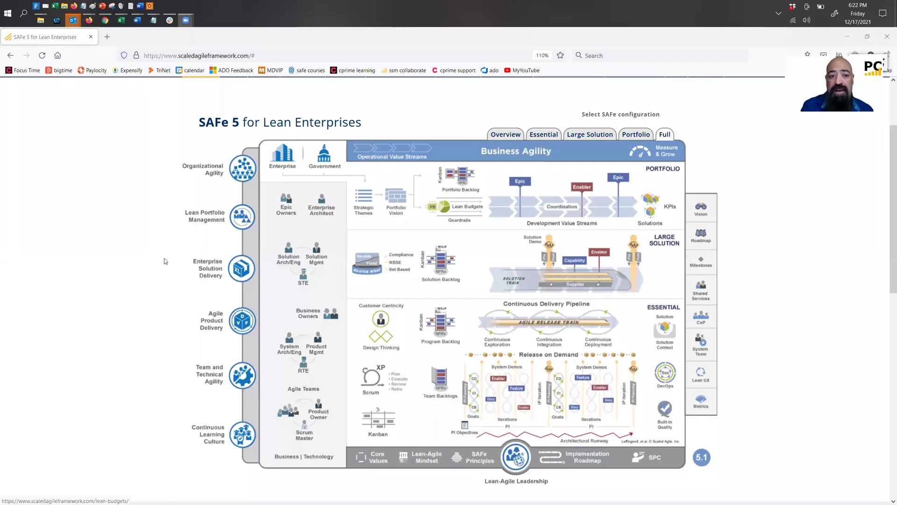
- Scroll down the Metrics article to its introduction and Details section
scroll(158, 257, down, 1)
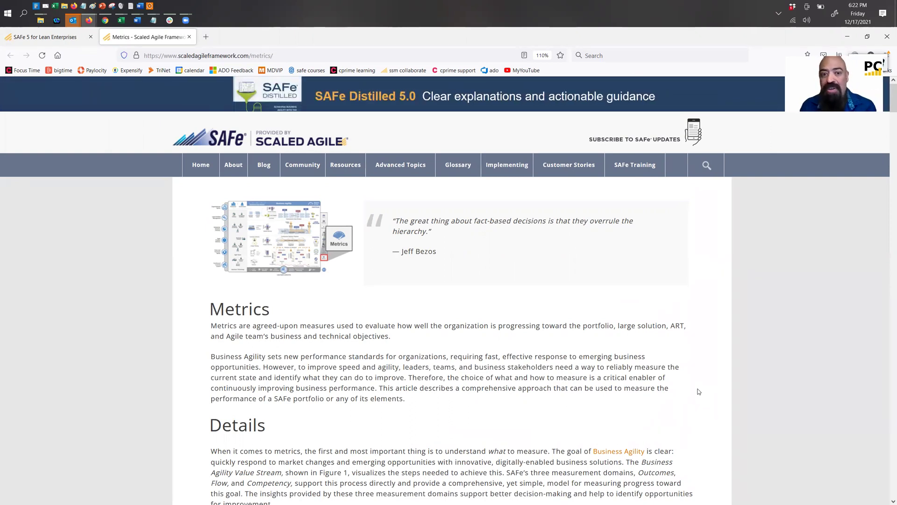
scroll(591, 387, down, 6)
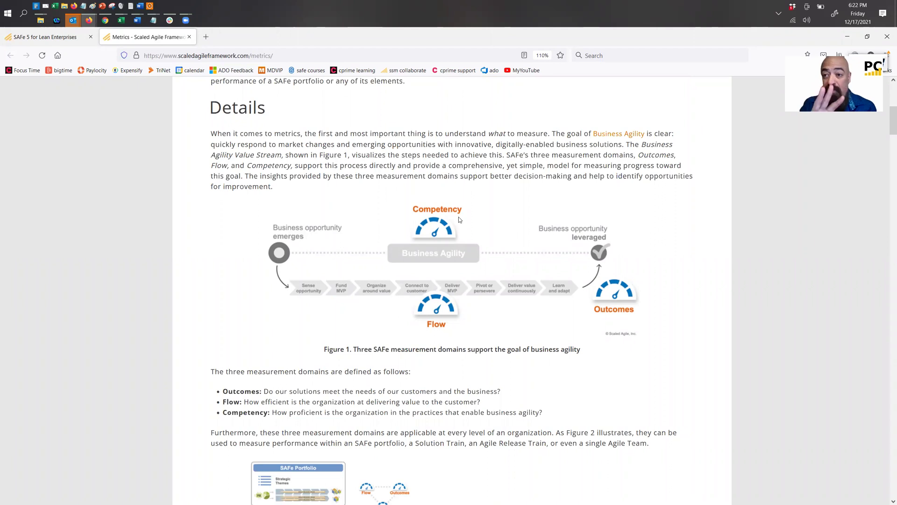
scroll(459, 219, down, 5)
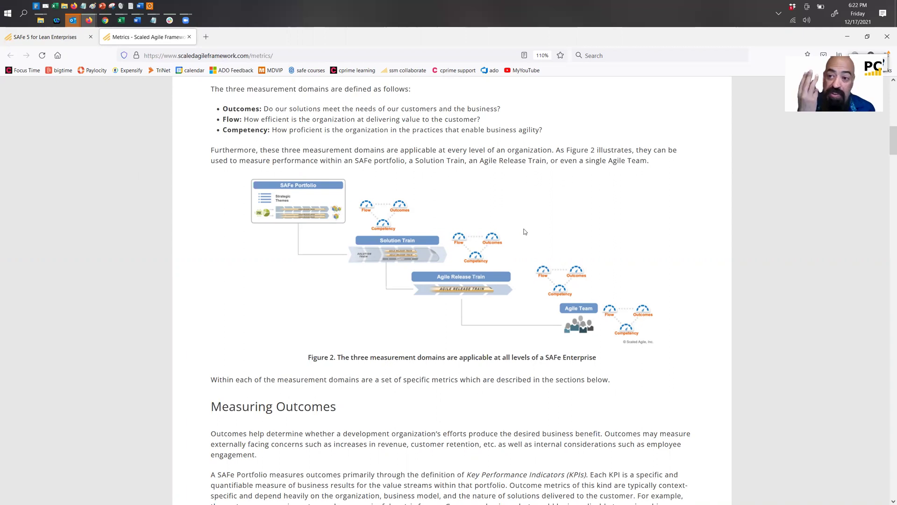
scroll(524, 232, up, 5)
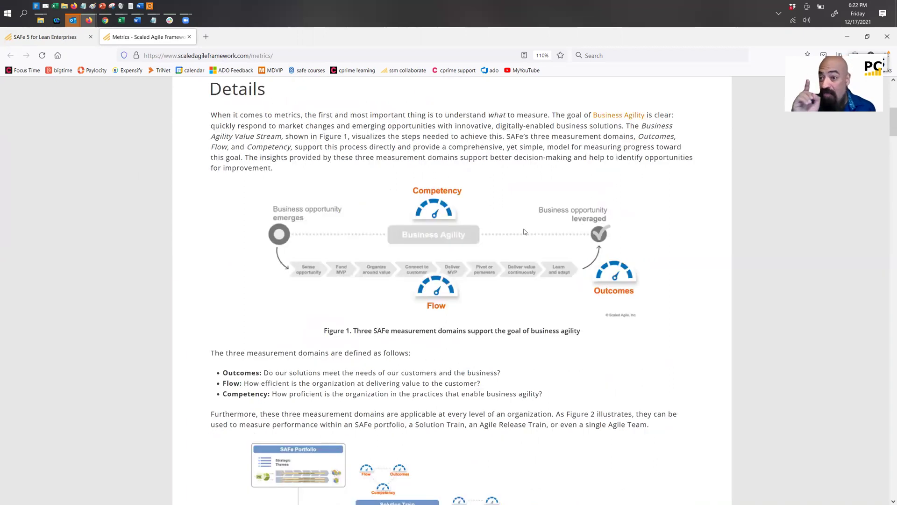
- Scroll back through the Details section, then switch to the Agile Team Metrics Word document
scroll(525, 232, up, 1)
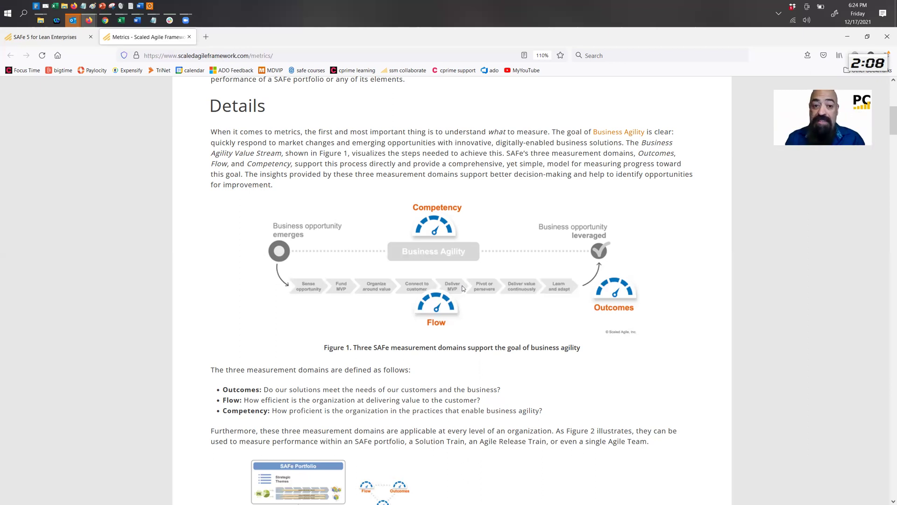
key(alt+Tab)
scroll(478, 266, down, 3)
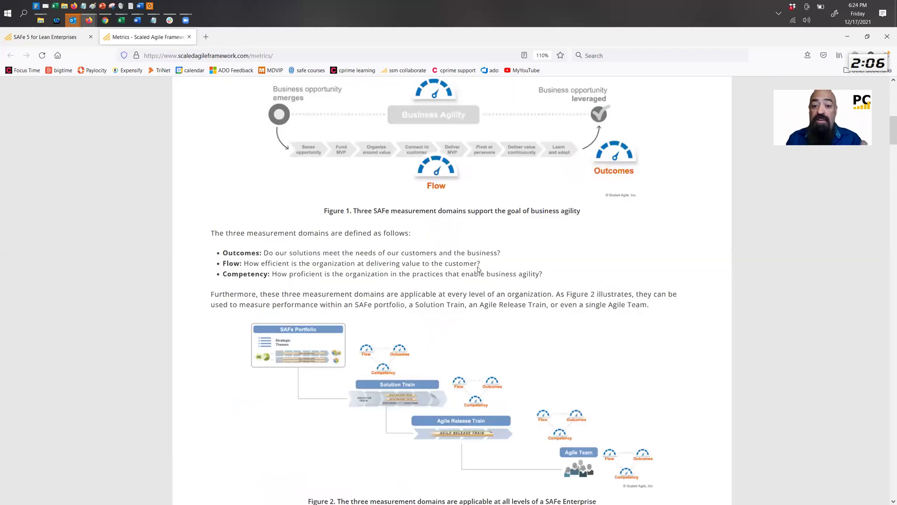
scroll(477, 269, up, 4)
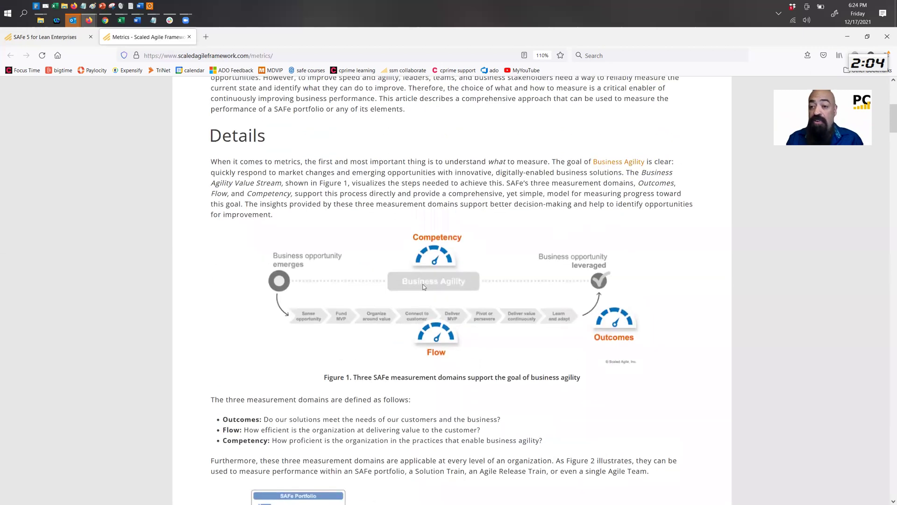
key(alt+Tab)
key(alt+Tab)
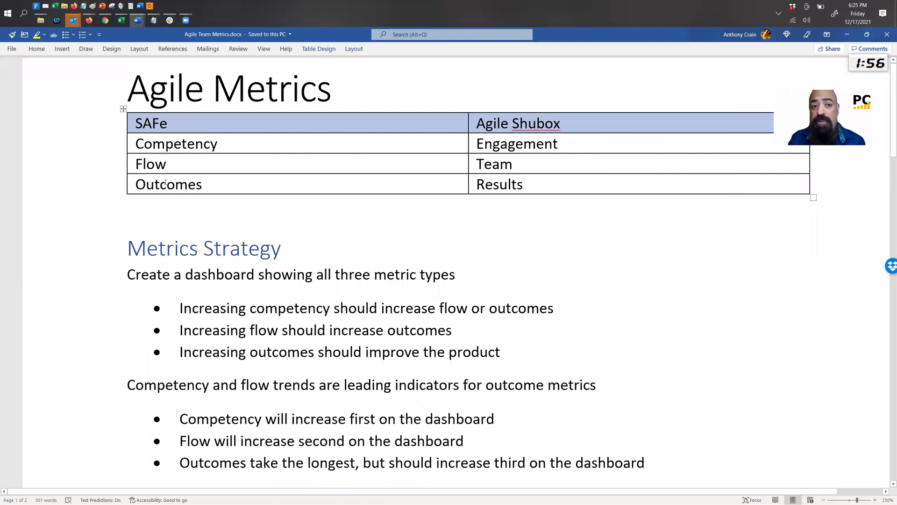
- Select Engagement, Team and Results in the table's Agile Shubox column
double_click(504, 144)
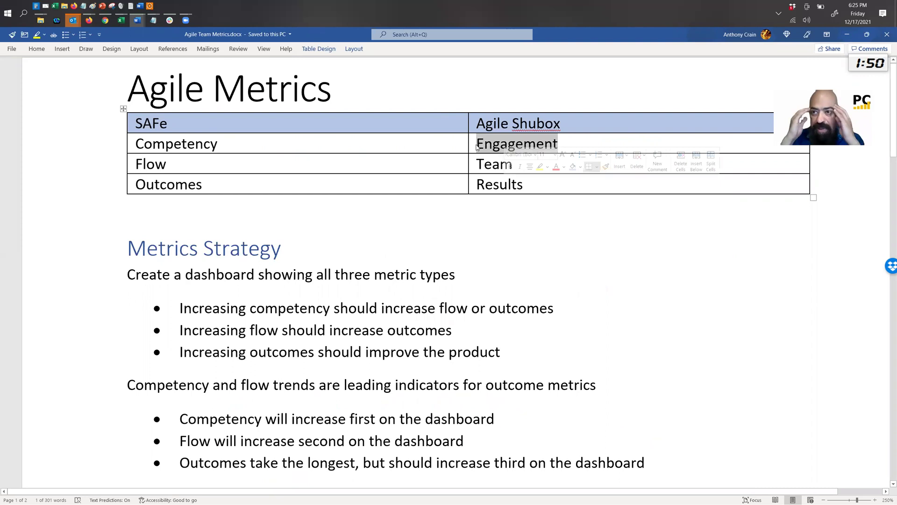
double_click(492, 163)
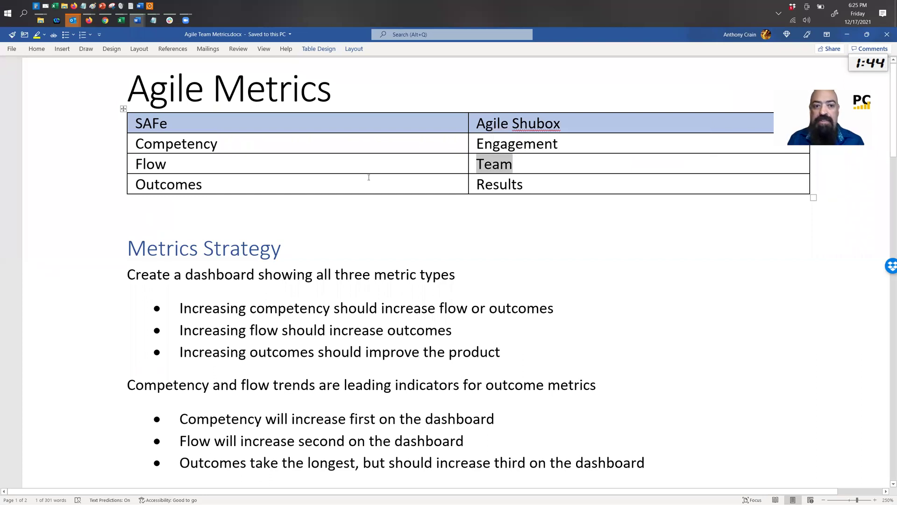
double_click(501, 188)
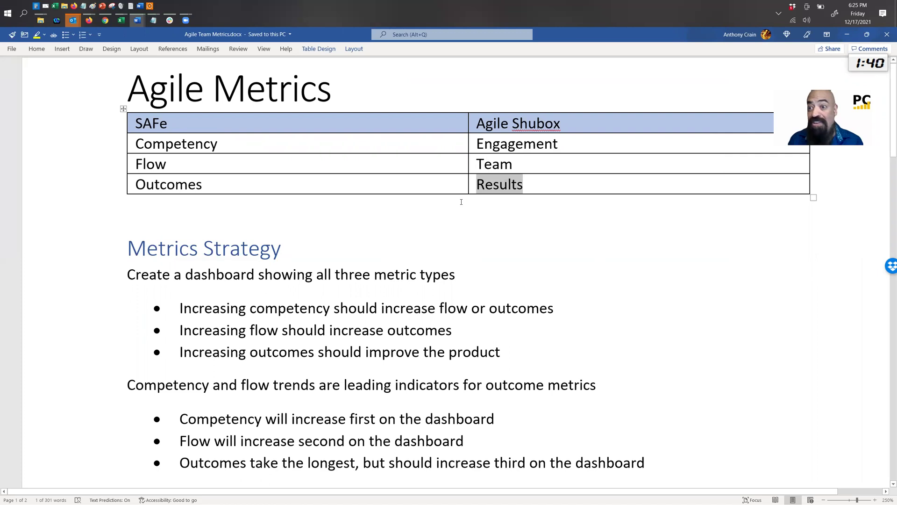
scroll(504, 247, down, 1)
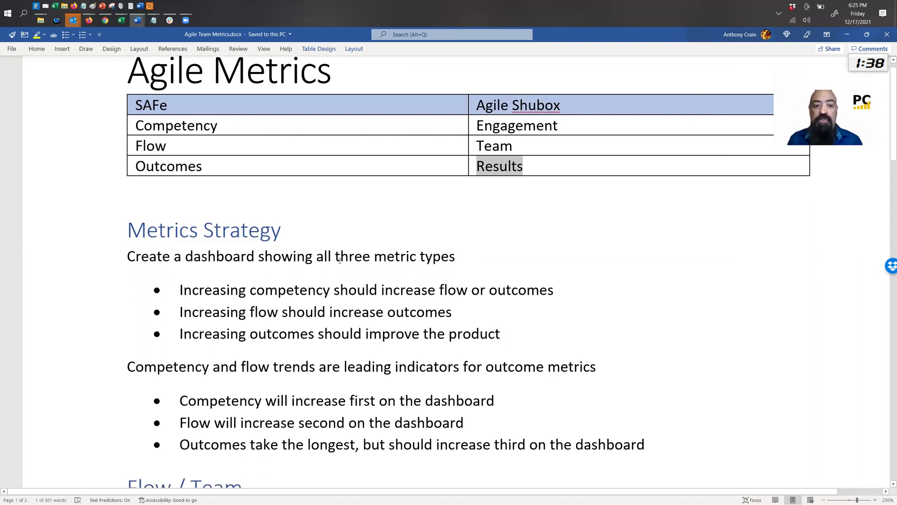
click(340, 258)
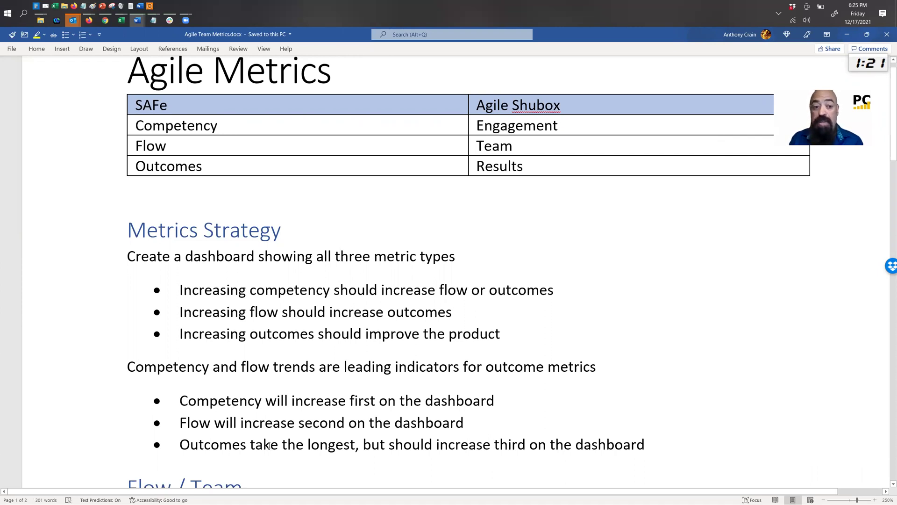
scroll(268, 445, down, 6)
scroll(269, 445, down, 1)
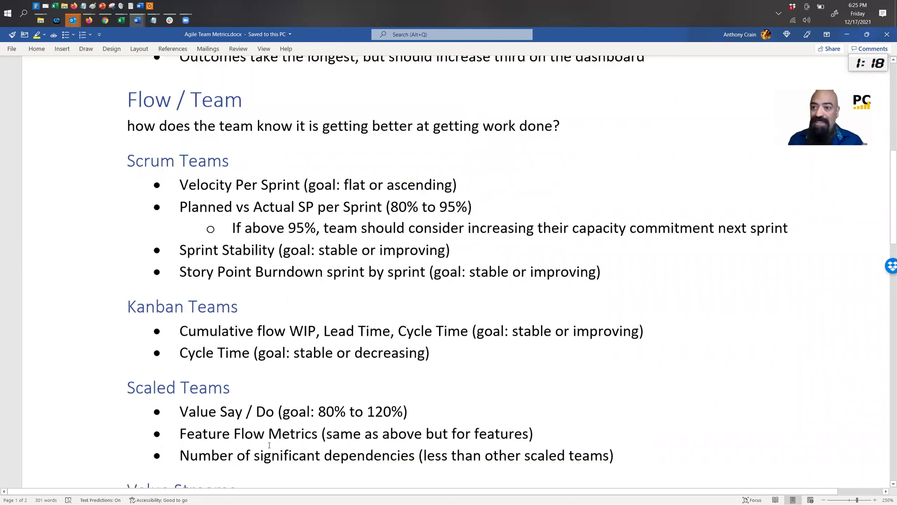
scroll(269, 445, down, 1)
scroll(270, 445, down, 1)
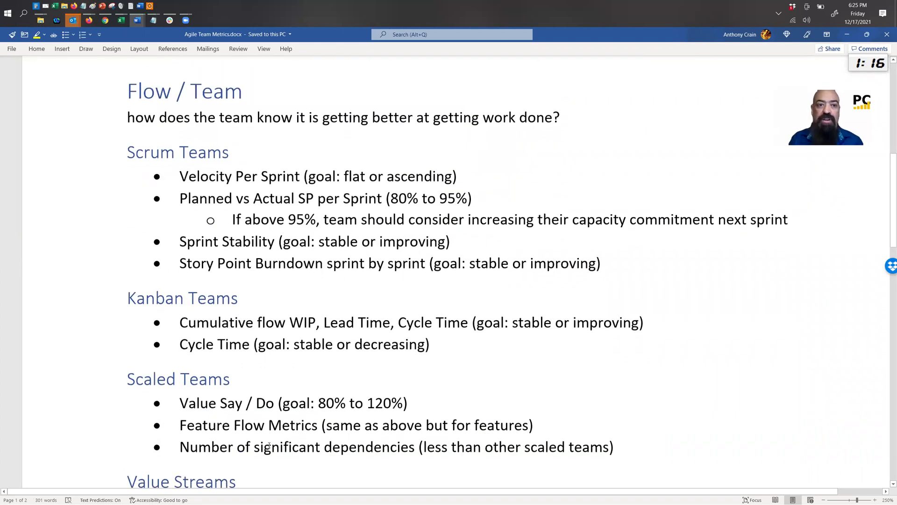
scroll(156, 253, down, 1)
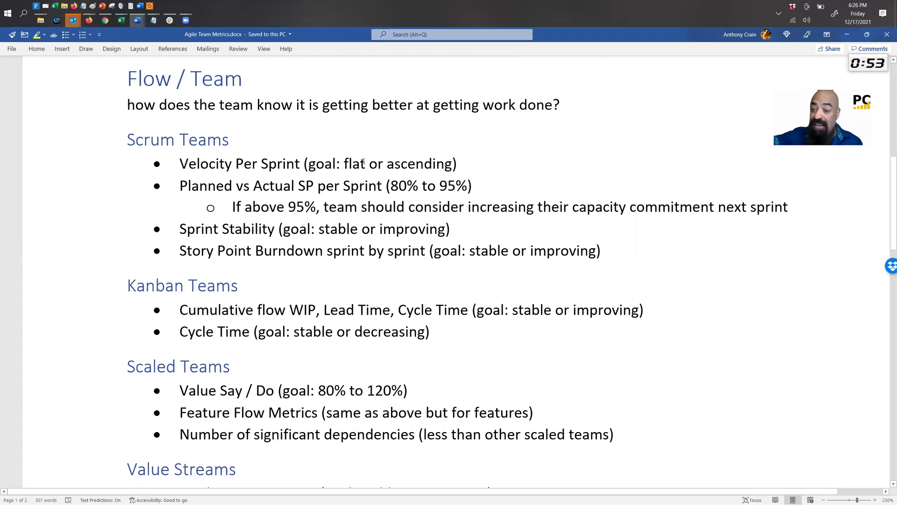
scroll(363, 161, down, 1)
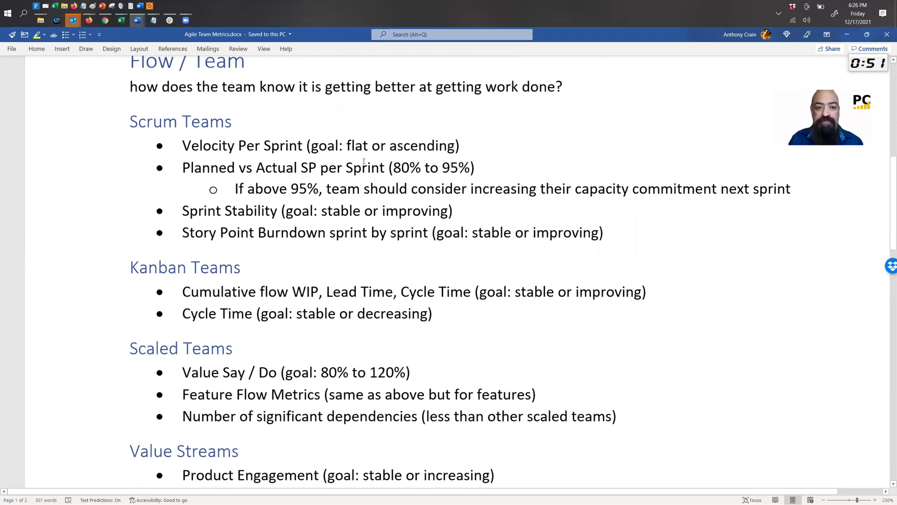
scroll(363, 161, down, 5)
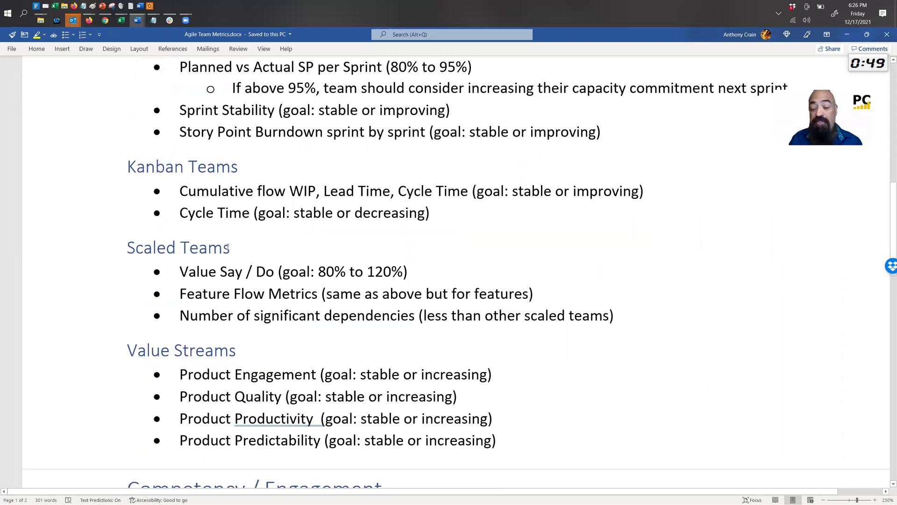
scroll(237, 245, down, 1)
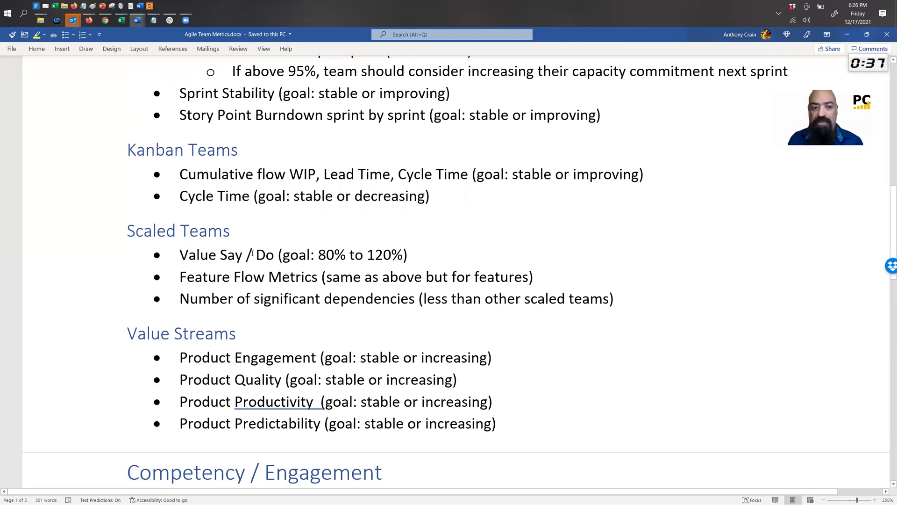
- Delete the Value Streams heading and its four product bullets
scroll(166, 254, down, 1)
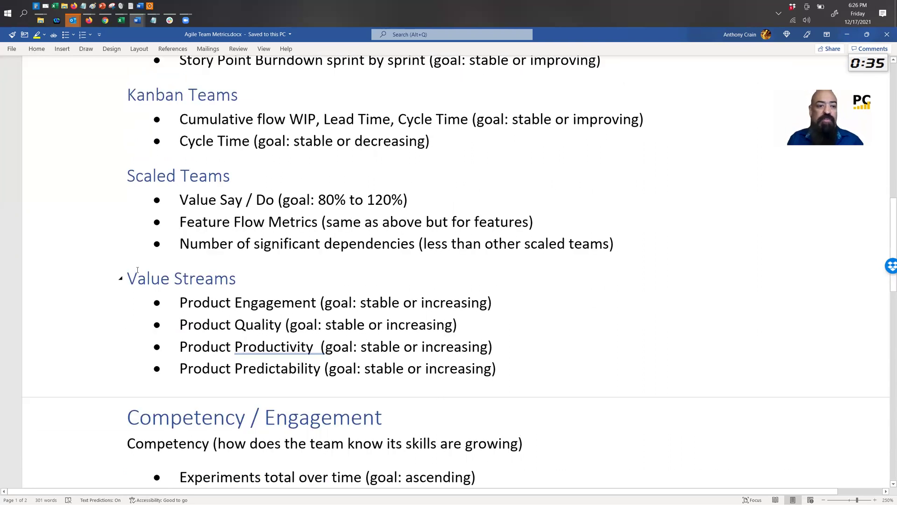
shift+click(507, 370)
key(Delete)
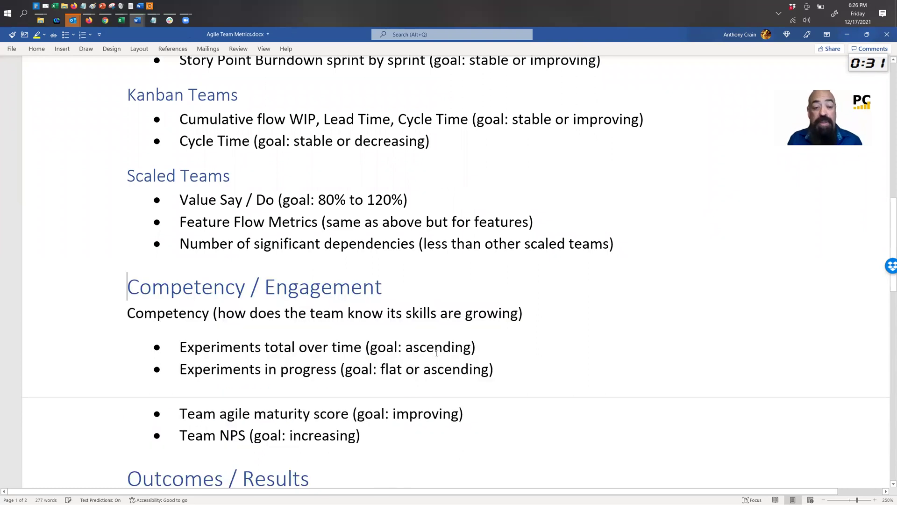
- Review the Competency / Engagement metrics: experiment counts, agile maturity score and Team NPS
scroll(436, 353, down, 1)
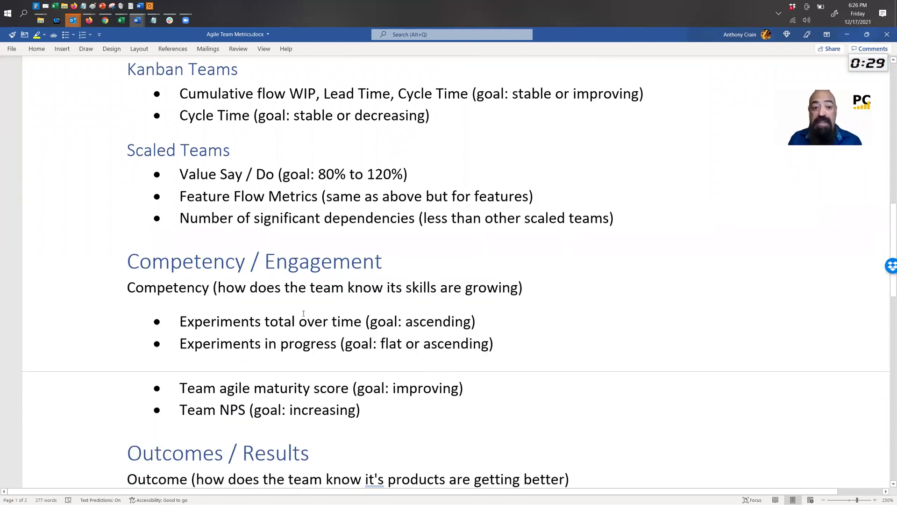
scroll(304, 276, down, 2)
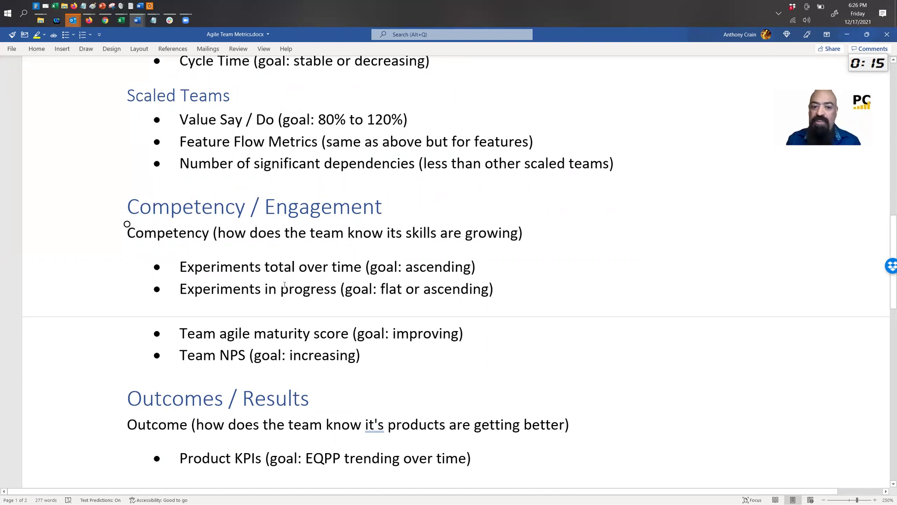
scroll(238, 305, down, 1)
scroll(258, 273, down, 3)
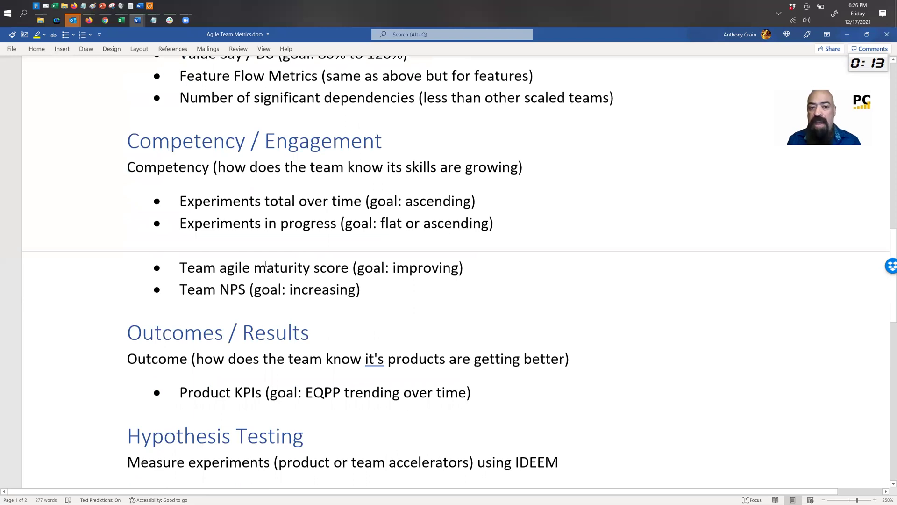
scroll(306, 260, down, 1)
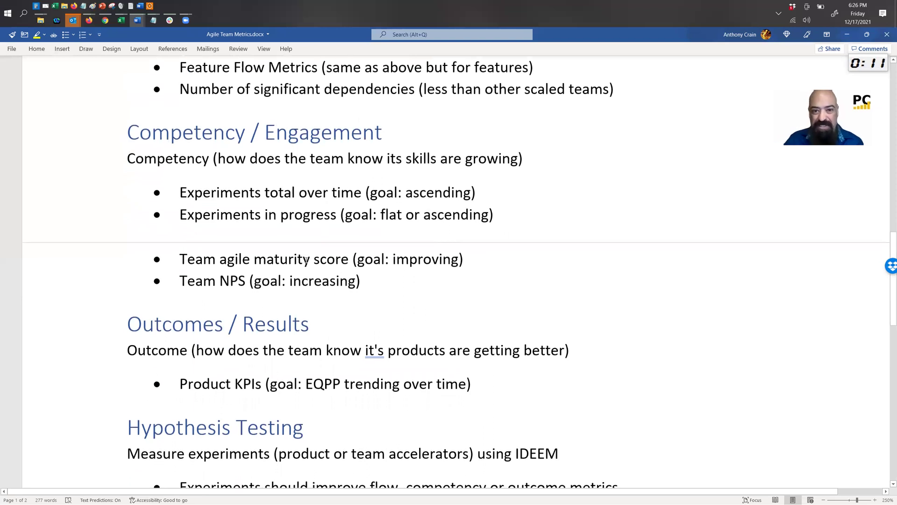
scroll(307, 261, up, 1)
scroll(306, 261, down, 1)
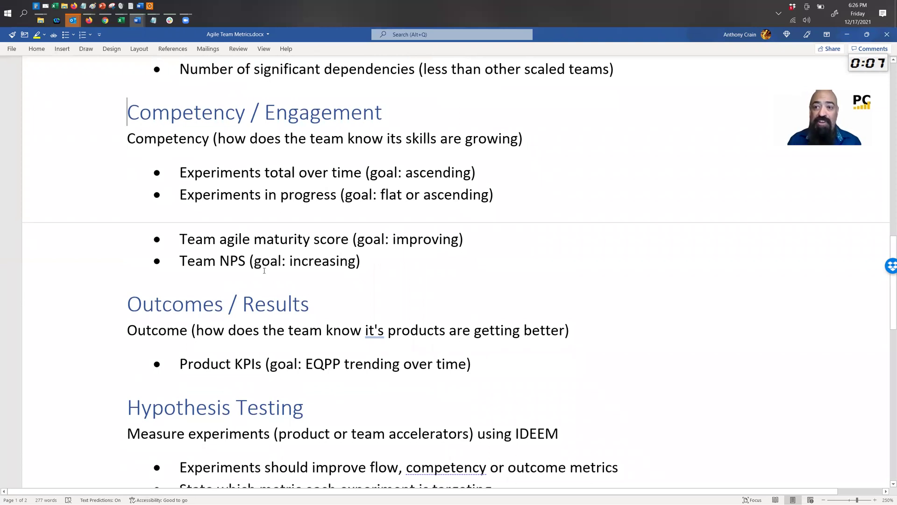
scroll(246, 251, down, 3)
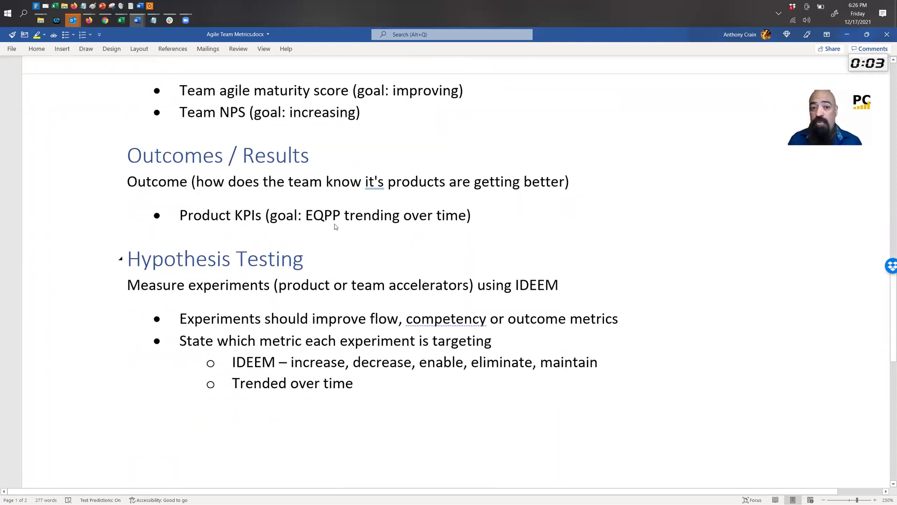
double_click(333, 221)
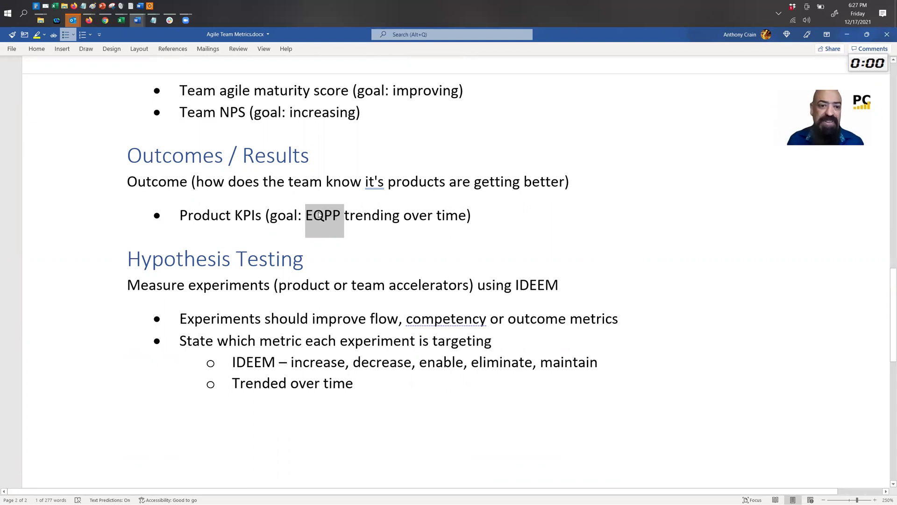
scroll(319, 214, down, 1)
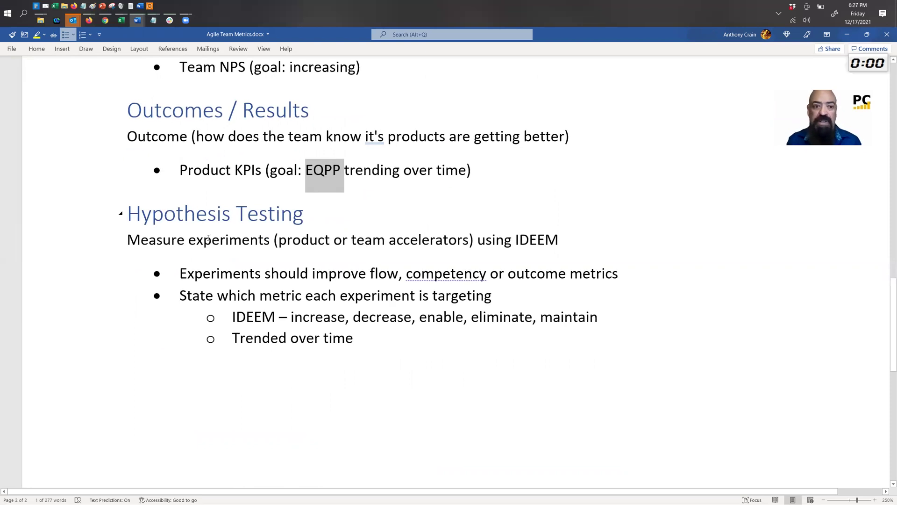
click(232, 257)
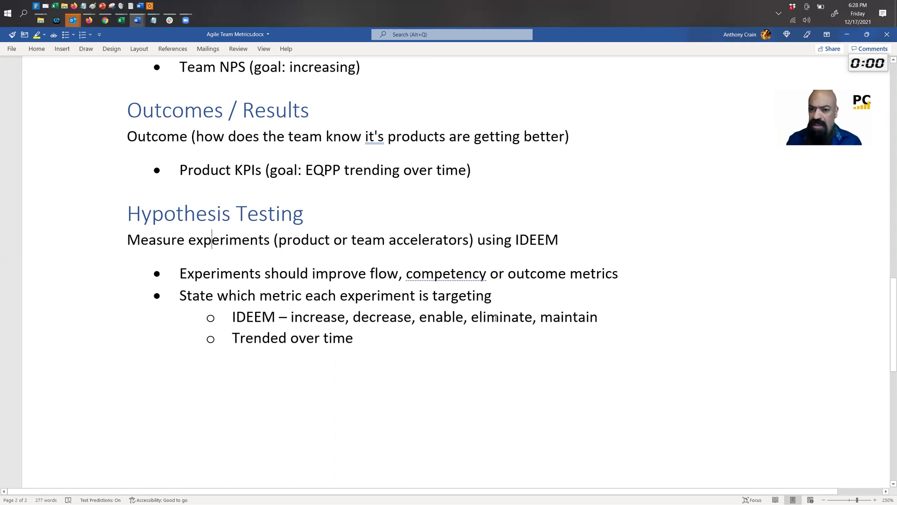
double_click(558, 318)
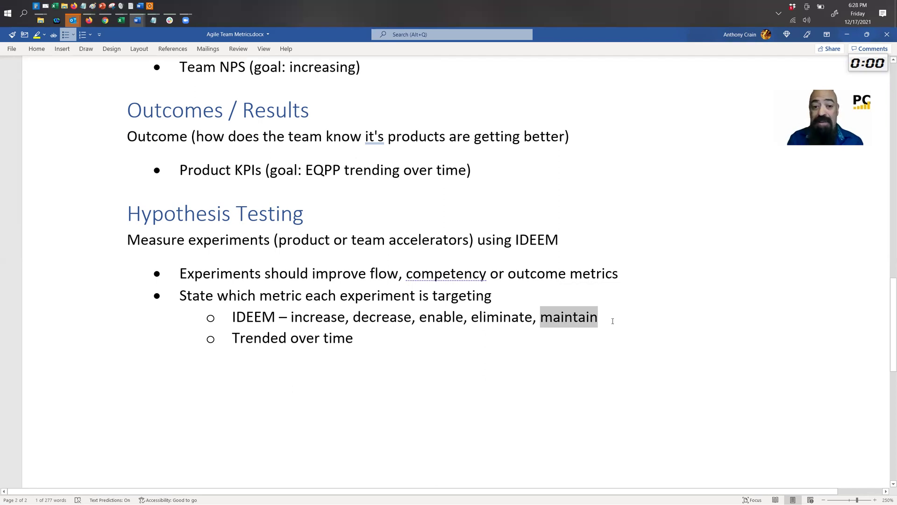
click(429, 324)
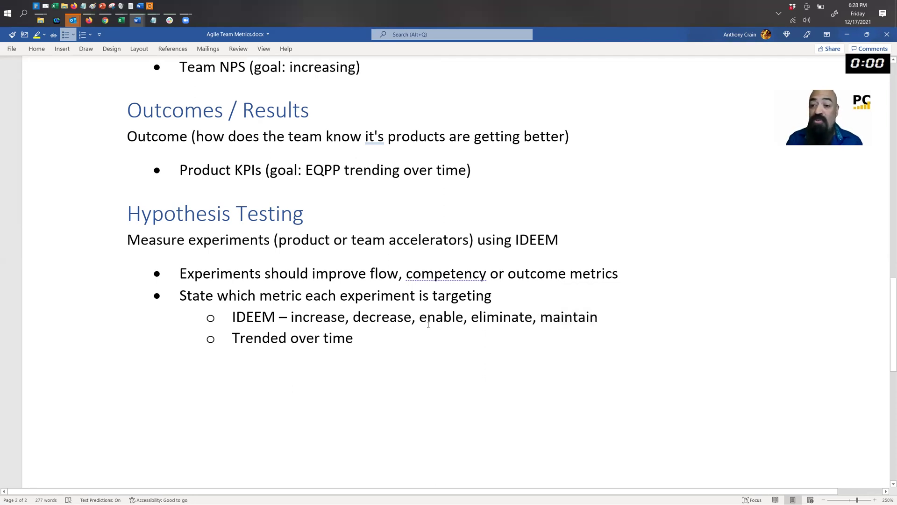
click(359, 338)
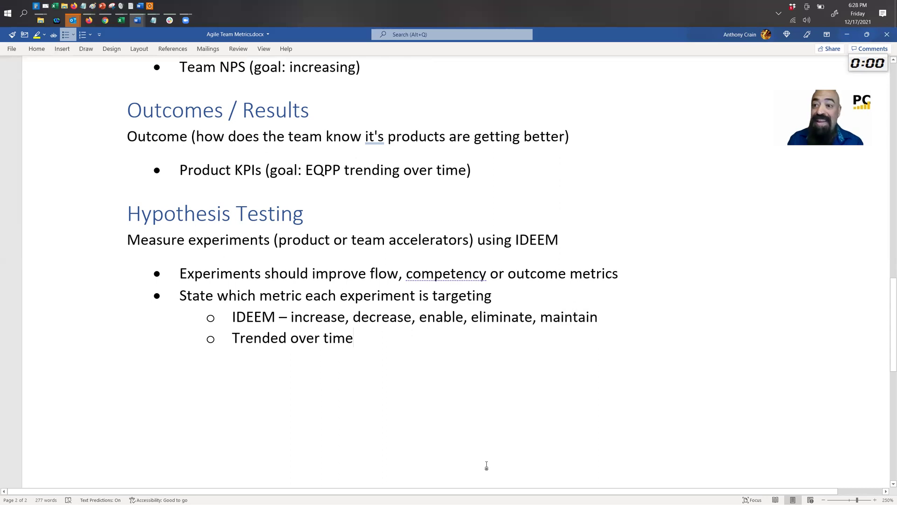